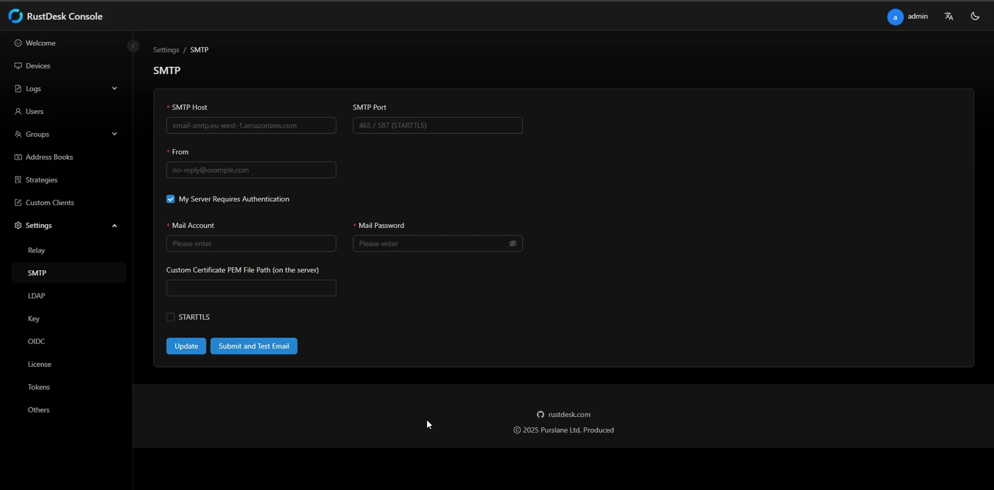
Step: Enter smtp.gmail.com as the SMTP host
{"action": "left_click", "coordinate": [260, 124]}
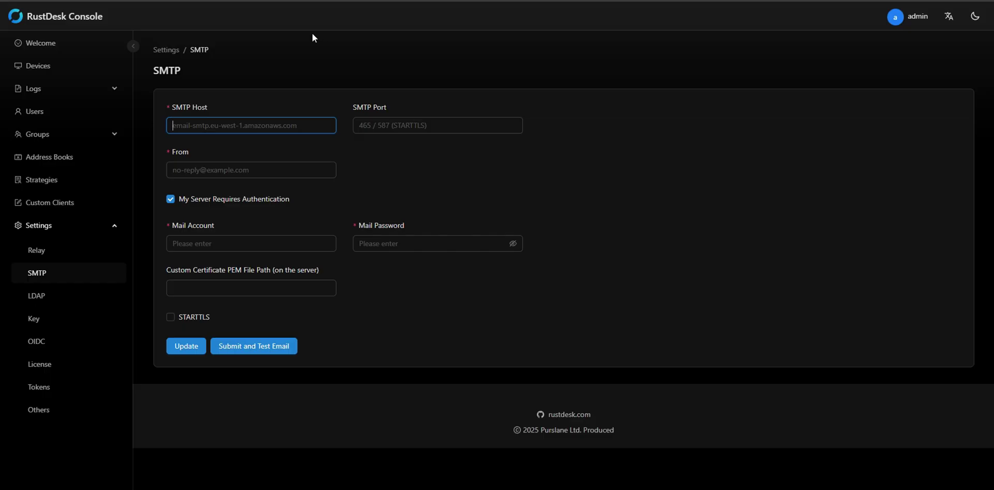
{"action": "type", "text": "smtp"}
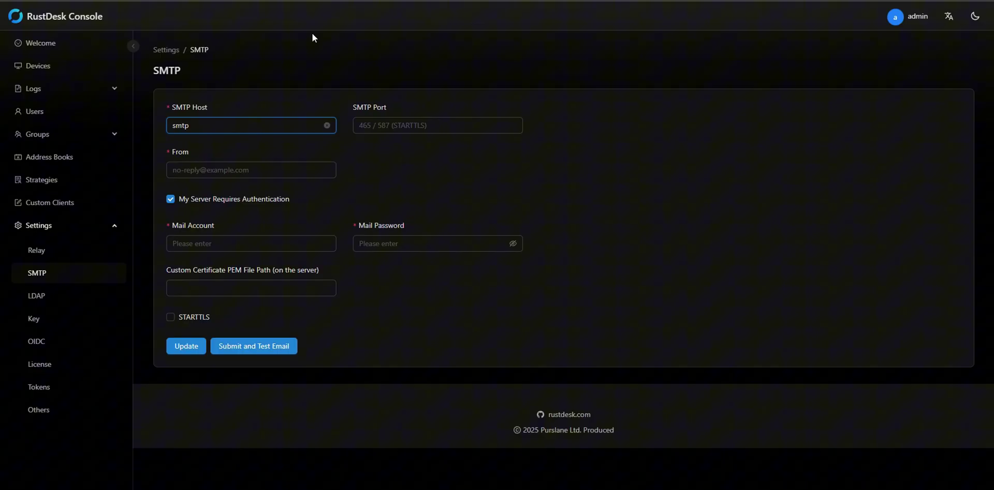
{"action": "type", "text": ".gmail.com"}
Step: Set the SMTP port to 587
{"action": "key", "text": "Tab"}
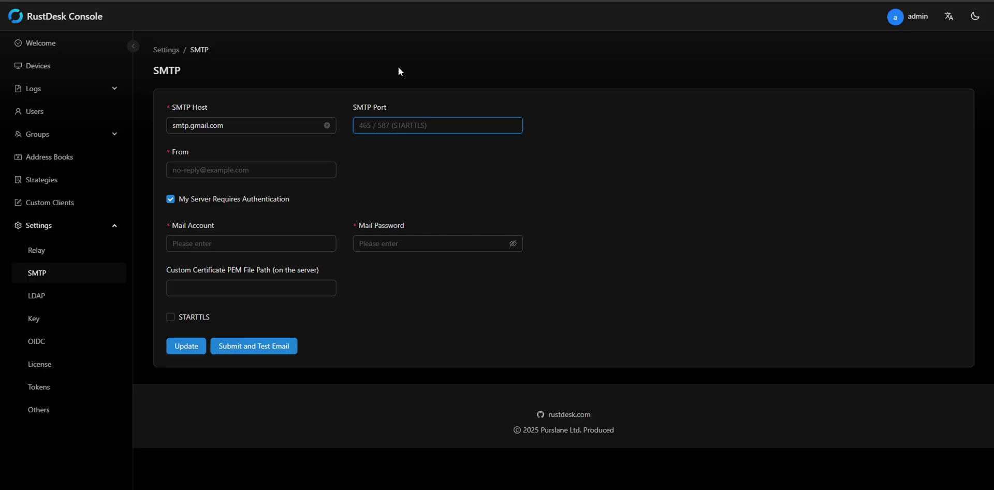
{"action": "type", "text": "587"}
{"action": "left_click", "coordinate": [306, 168]}
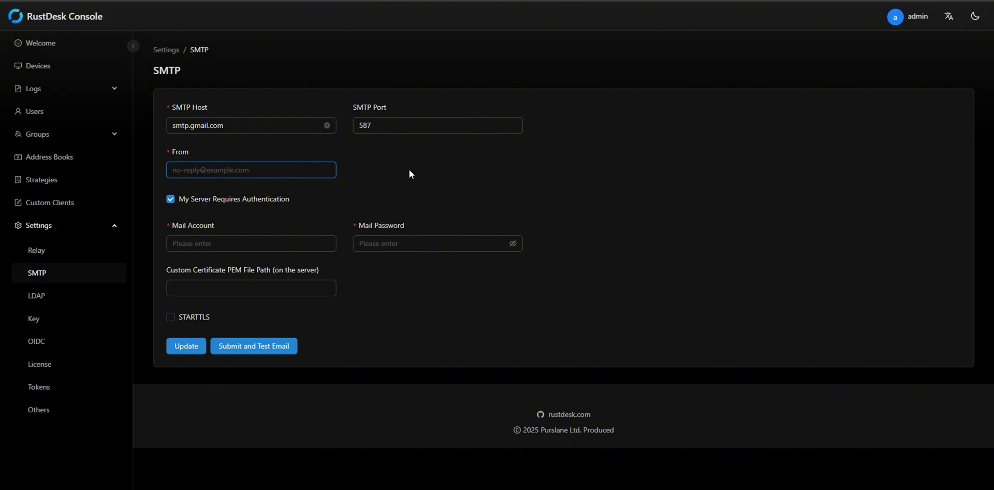
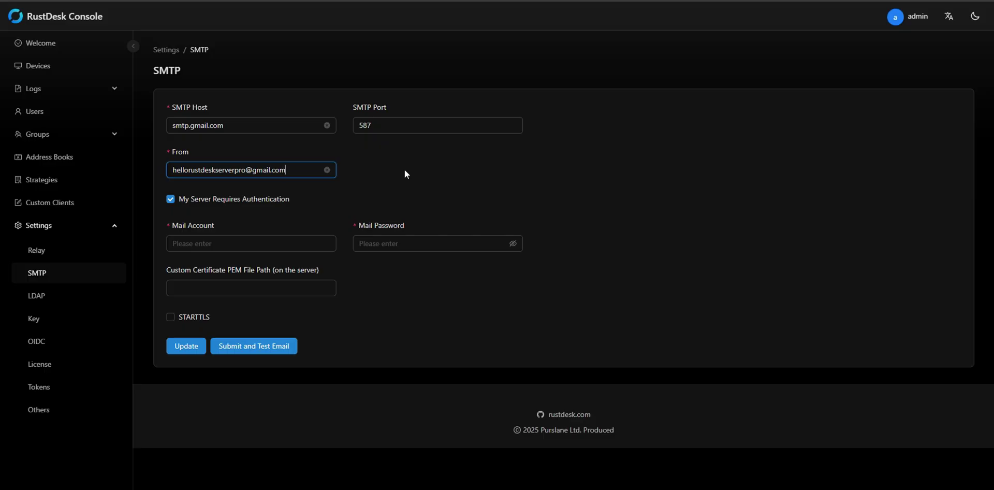
Step: Enter the sender's Gmail address in From, leaving server authentication turned on
{"action": "left_click", "coordinate": [291, 207]}
{"action": "left_click", "coordinate": [291, 207]}
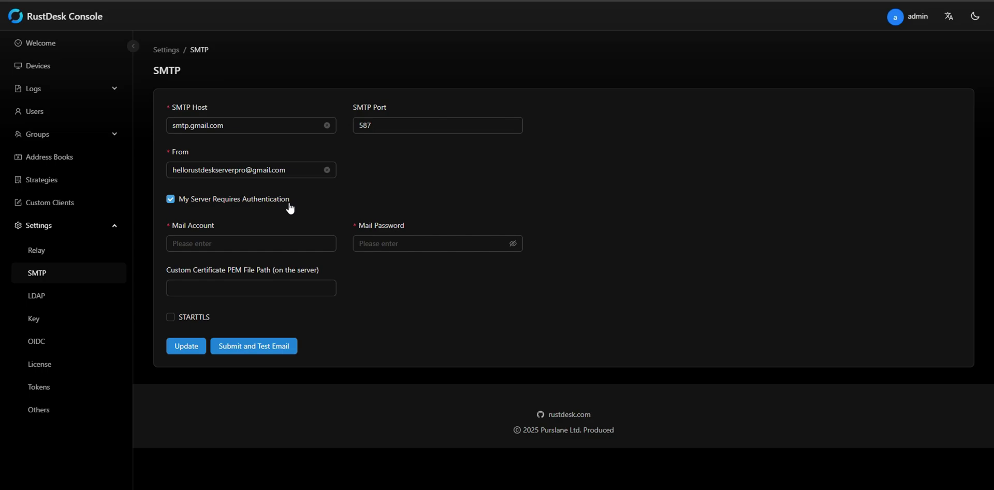
Step: Copy the sender's Gmail address into the Mail Account field
{"action": "left_click", "coordinate": [263, 245]}
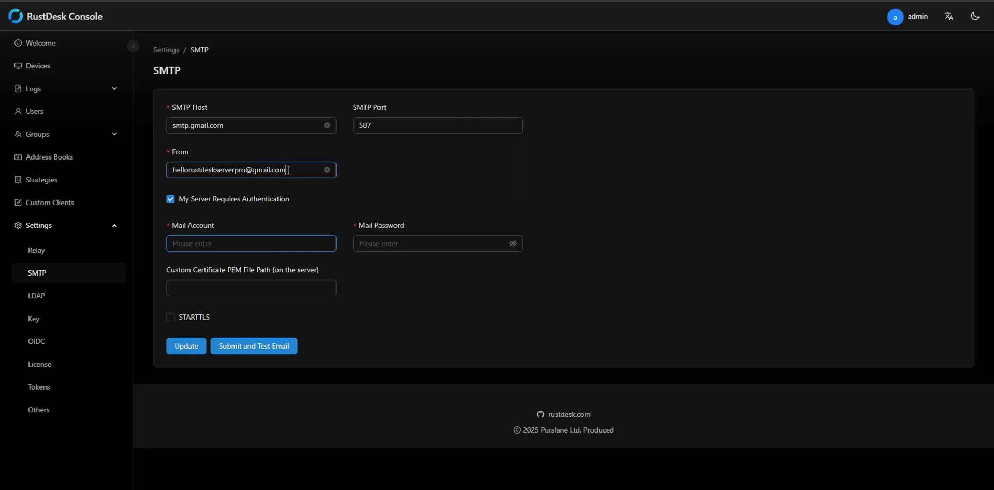
{"action": "left_click_drag", "start_coordinate": [288, 170], "coordinate": [163, 153]}
{"action": "key", "text": "ctrl+c"}
{"action": "left_click", "coordinate": [204, 243]}
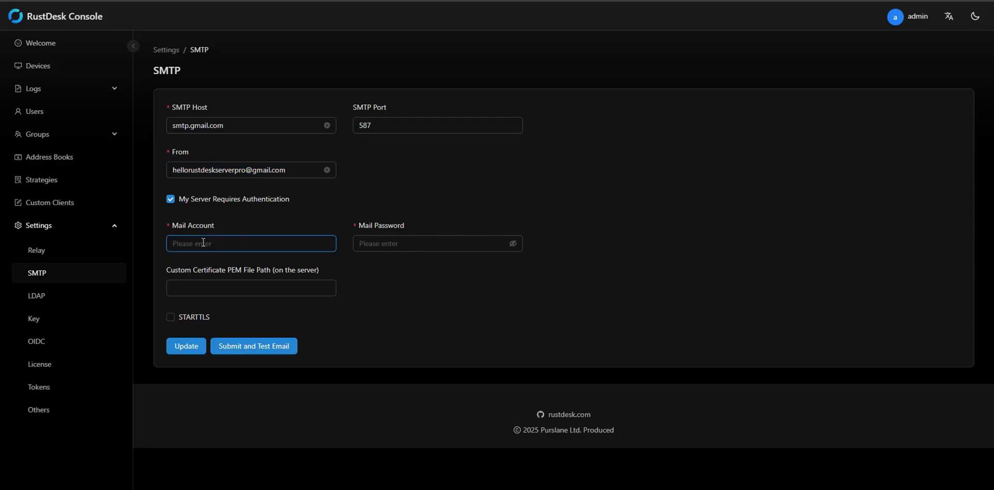
{"action": "key", "text": "ctrl+v"}
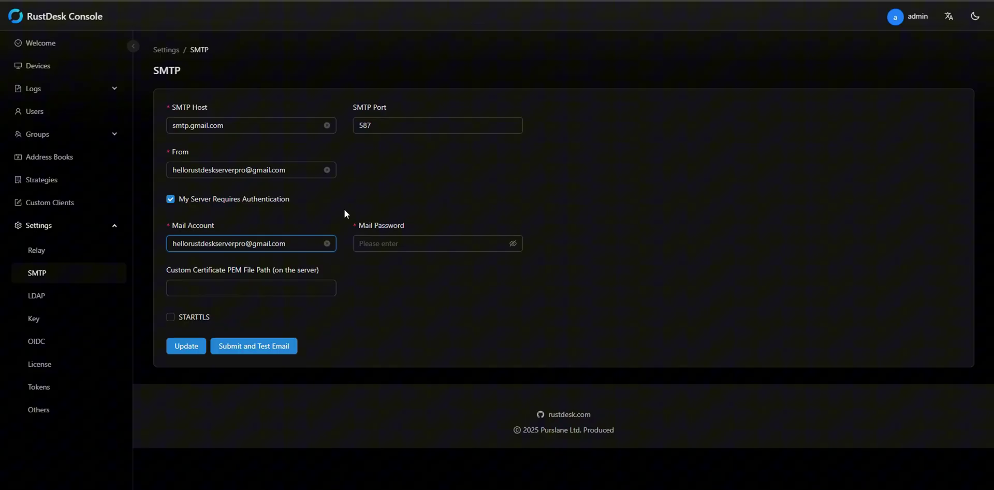
{"action": "key", "text": "Tab"}
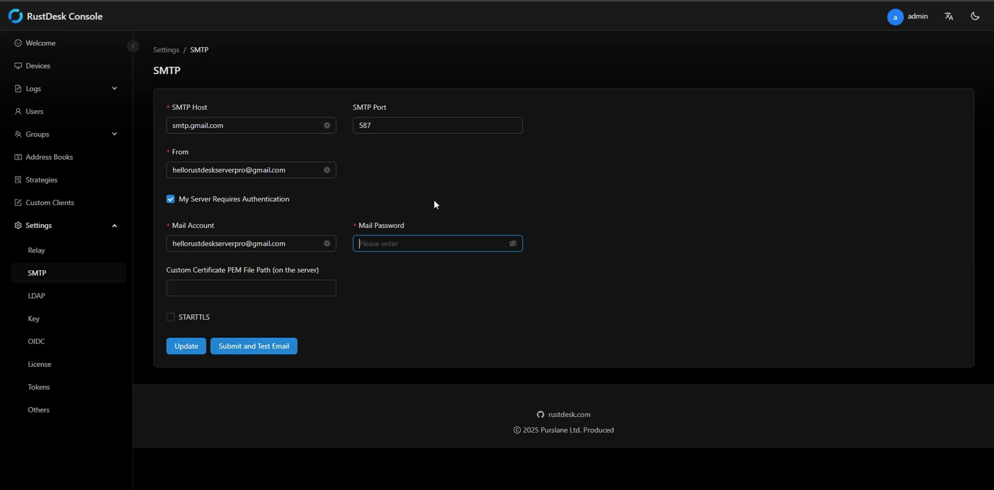
Step: Turn on STARTTLS for the SMTP connection on port 587
{"action": "left_click", "coordinate": [329, 289]}
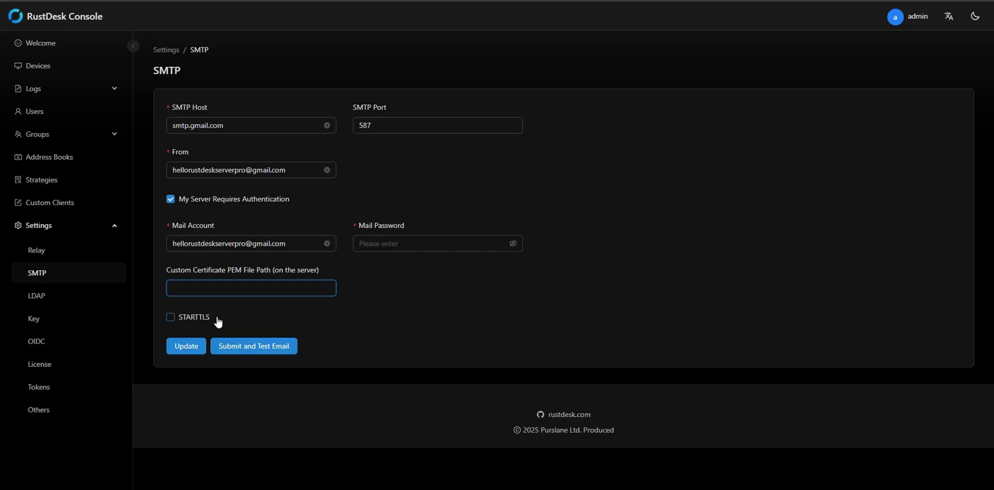
{"action": "left_click_drag", "start_coordinate": [384, 124], "coordinate": [346, 122]}
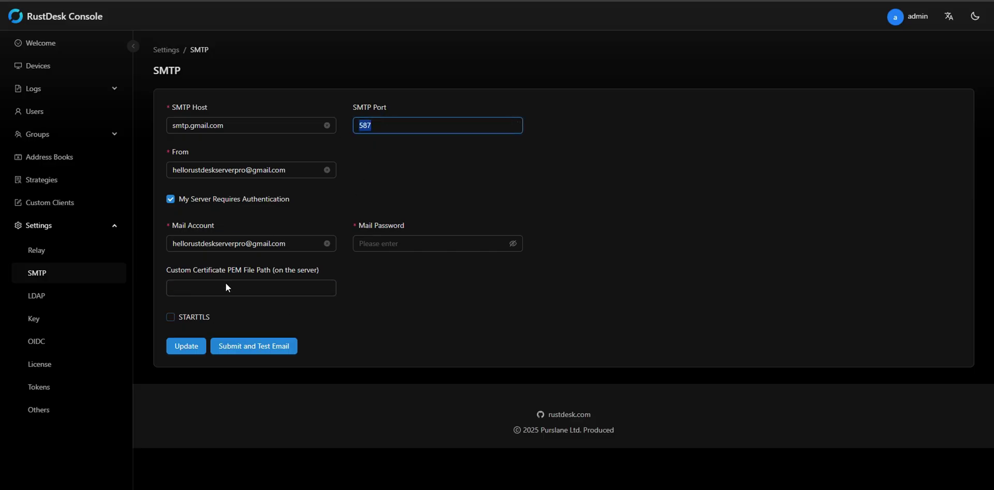
{"action": "left_click", "coordinate": [185, 322]}
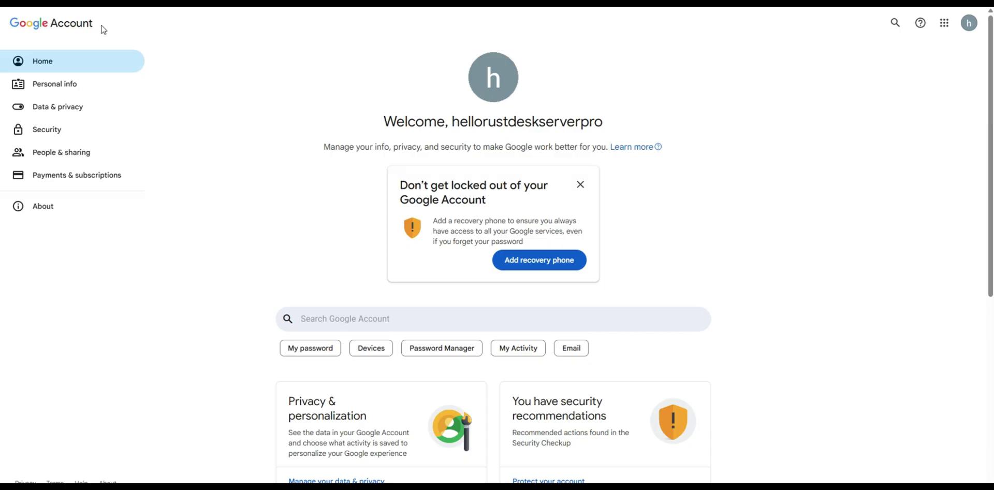
Step: Open the 2-Step Verification settings from the Google Account Security page
{"action": "left_click", "coordinate": [52, 136]}
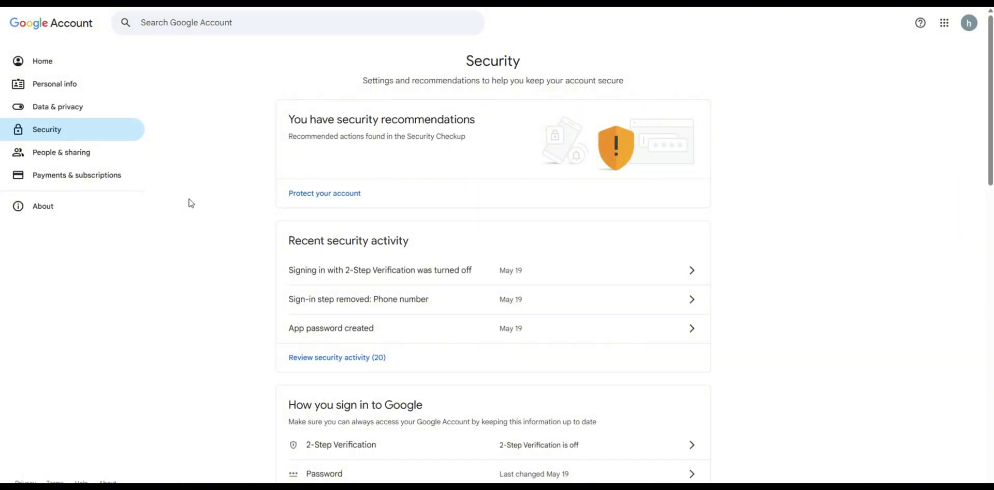
{"action": "scroll", "coordinate": [194, 210], "scroll_direction": "down", "scroll_amount": 2}
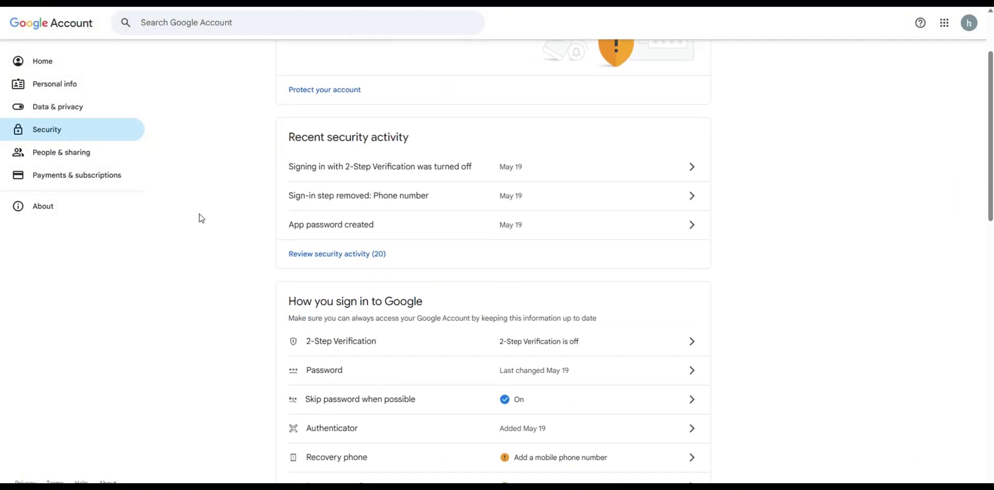
{"action": "left_click", "coordinate": [496, 354]}
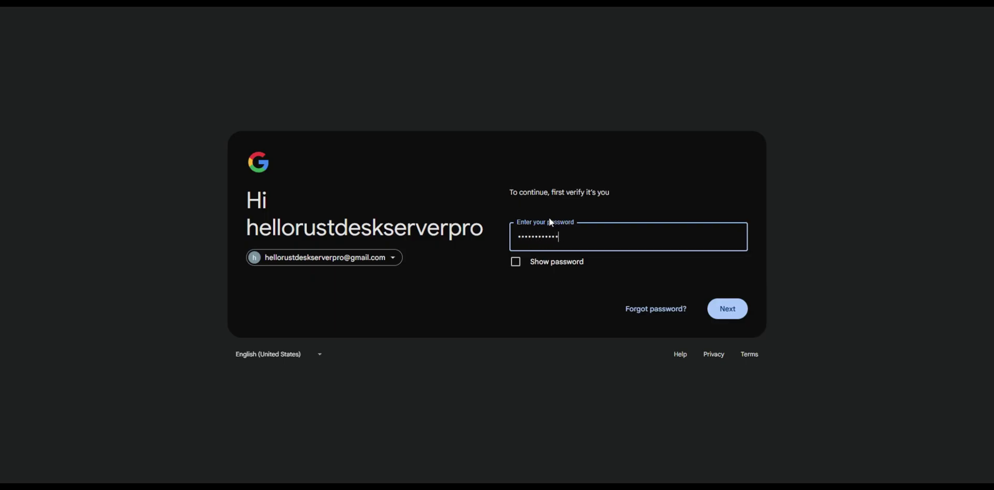
Step: Confirm the account password and add a phone number to enable 2-Step Verification
{"action": "left_click", "coordinate": [740, 312]}
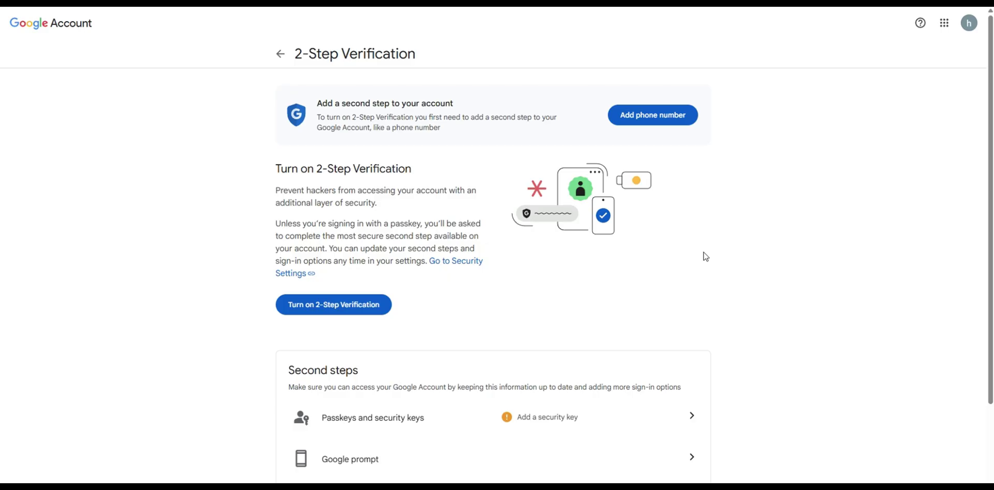
{"action": "left_click", "coordinate": [675, 122]}
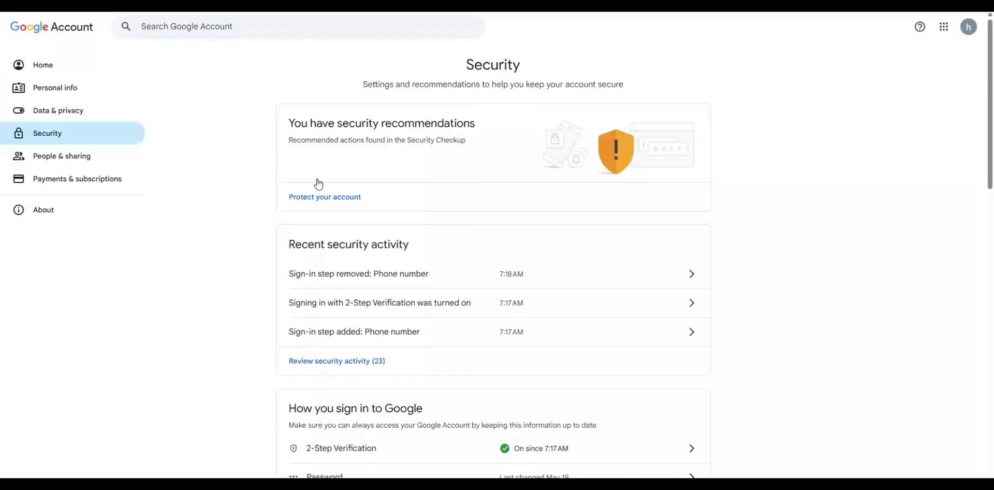
Step: Find App passwords through the account search and create one named 'rustdesk smtp'
{"action": "left_click", "coordinate": [290, 34]}
{"action": "type", "text": "App Passwords"}
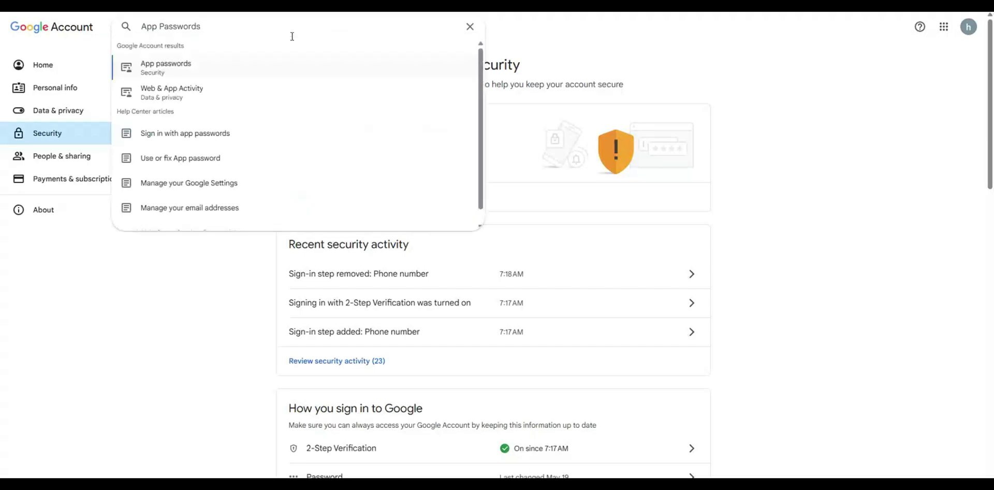
{"action": "left_click", "coordinate": [259, 67]}
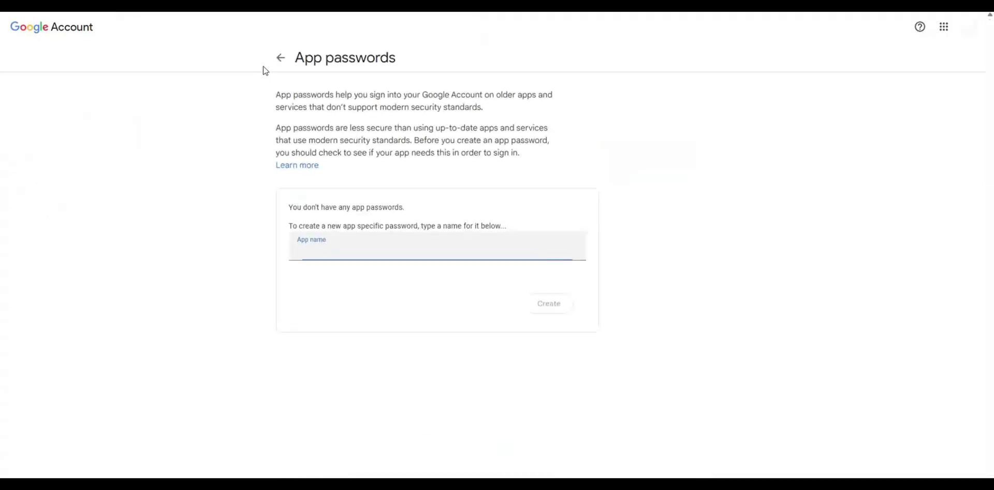
{"action": "type", "text": "rustdesk smtp"}
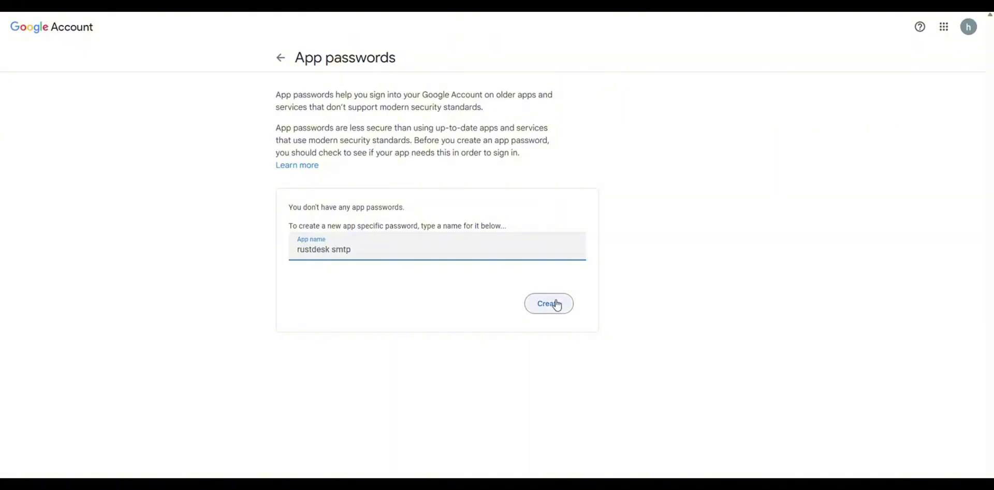
{"action": "left_click", "coordinate": [556, 305]}
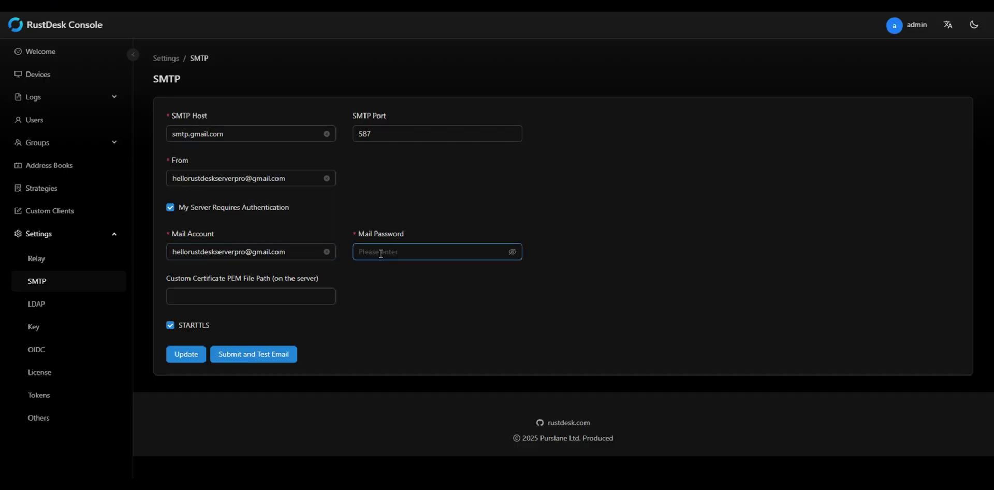
Step: Paste the generated app password into Mail Password and submit the SMTP settings
{"action": "left_click", "coordinate": [381, 253]}
{"action": "key", "text": "ctrl+v"}
{"action": "left_click", "coordinate": [256, 359]}
{"action": "left_click", "coordinate": [256, 354]}
Step: Send a test email to the sender's own Gmail address
{"action": "left_click", "coordinate": [413, 89]}
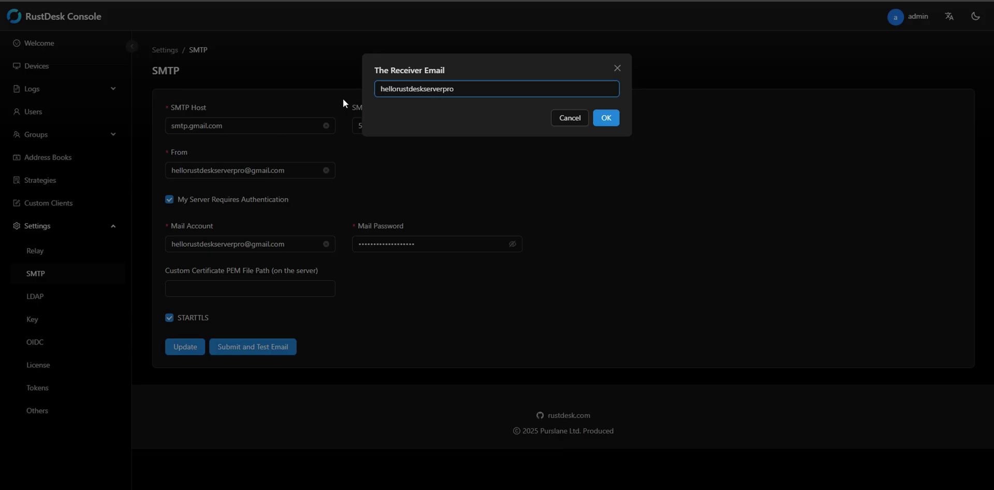
{"action": "left_click", "coordinate": [602, 117]}
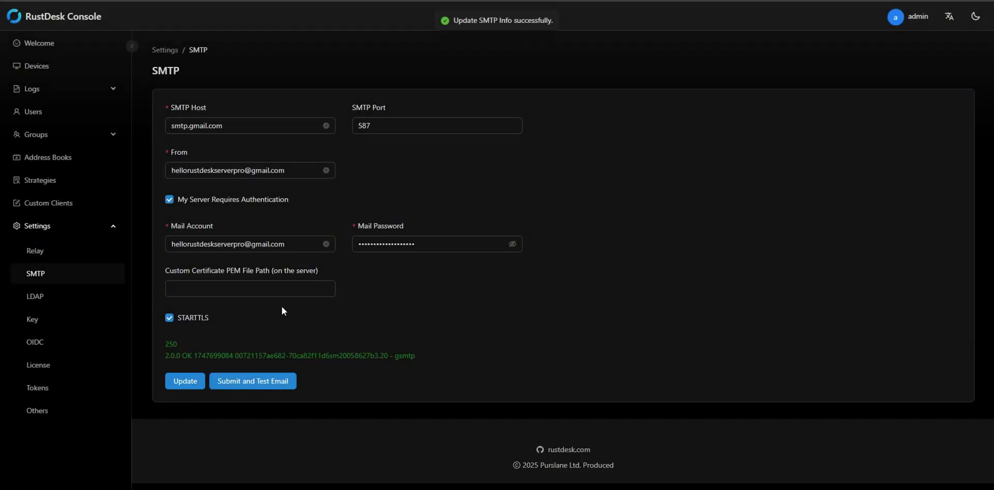
Step: Check the 250 OK response and open the received test email in Gmail
{"action": "left_click_drag", "start_coordinate": [156, 352], "coordinate": [431, 369]}
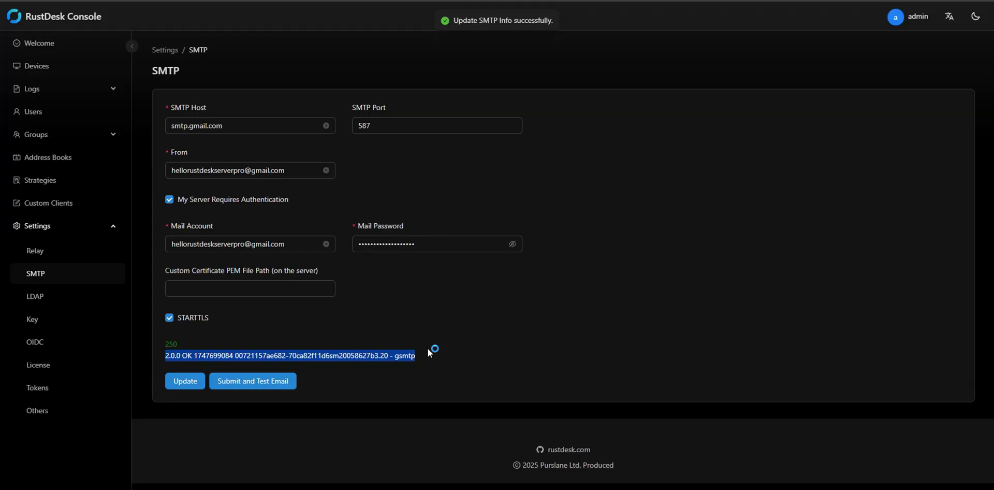
{"action": "key", "text": "ctrl+Tab"}
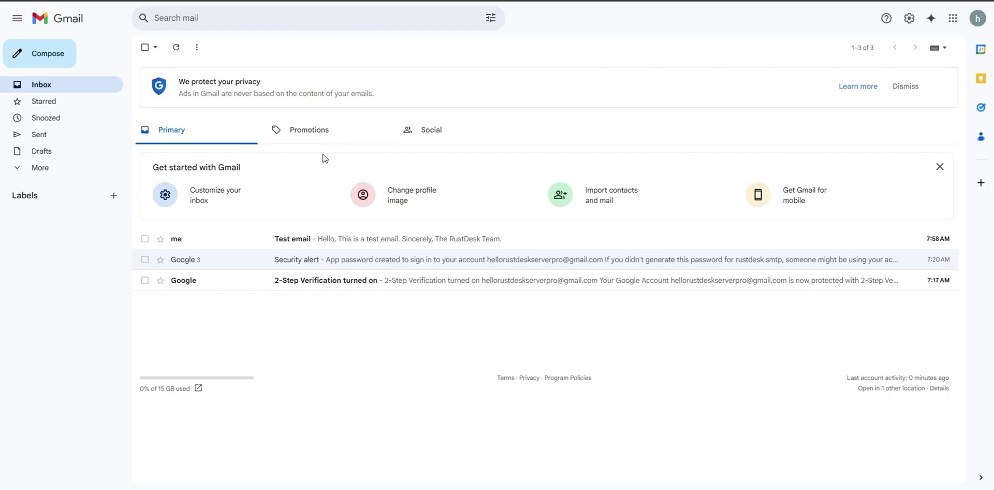
{"action": "left_click", "coordinate": [226, 244]}
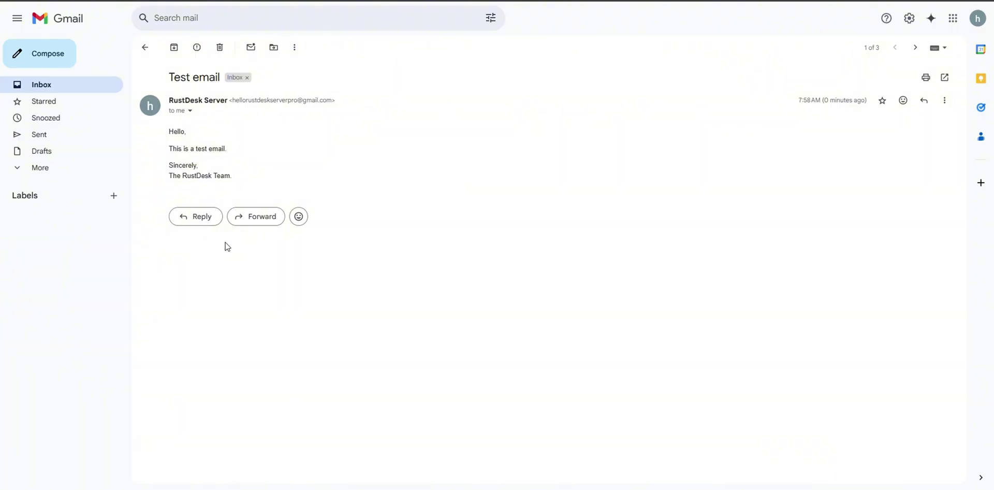
{"action": "key", "text": "ctrl+shift+Tab"}
Step: Switch the port to 465 with STARTTLS off, save, and send another test email
{"action": "type", "text": "4"}
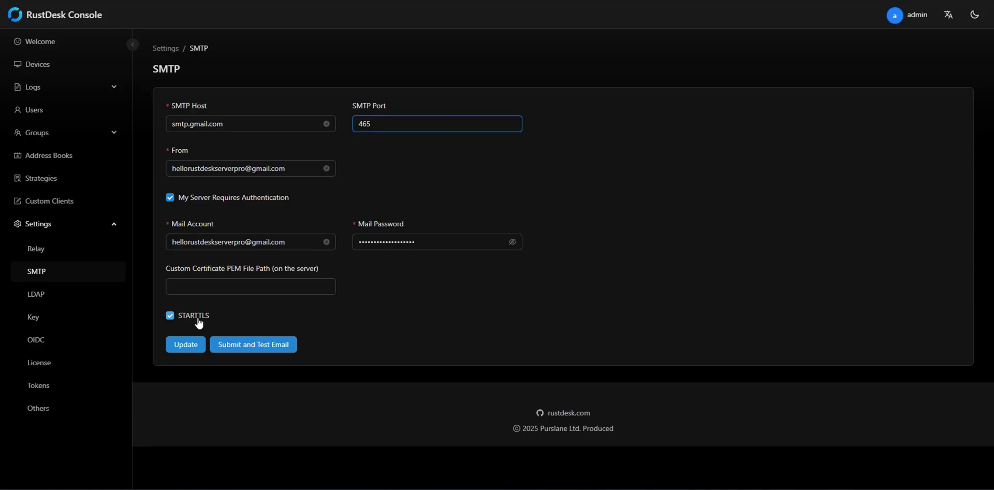
{"action": "left_click", "coordinate": [199, 321]}
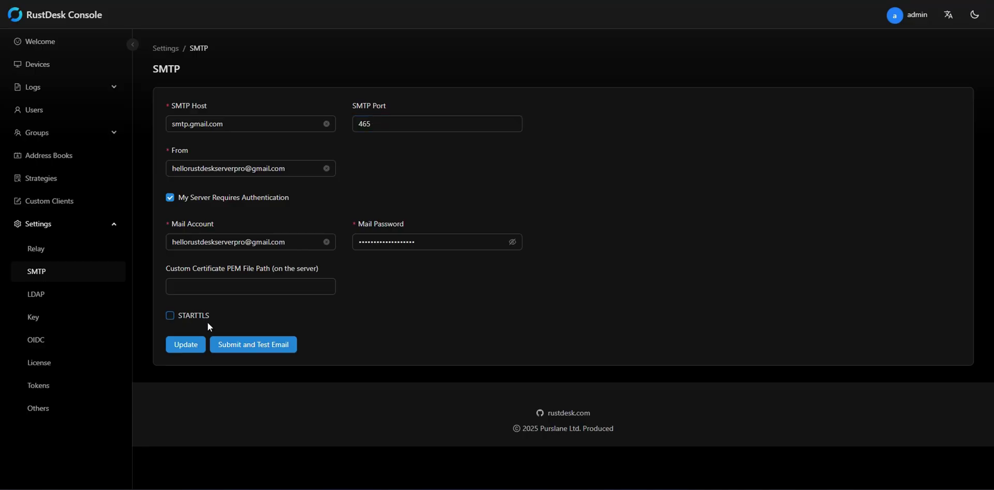
{"action": "left_click", "coordinate": [247, 347]}
{"action": "left_click", "coordinate": [603, 117]}
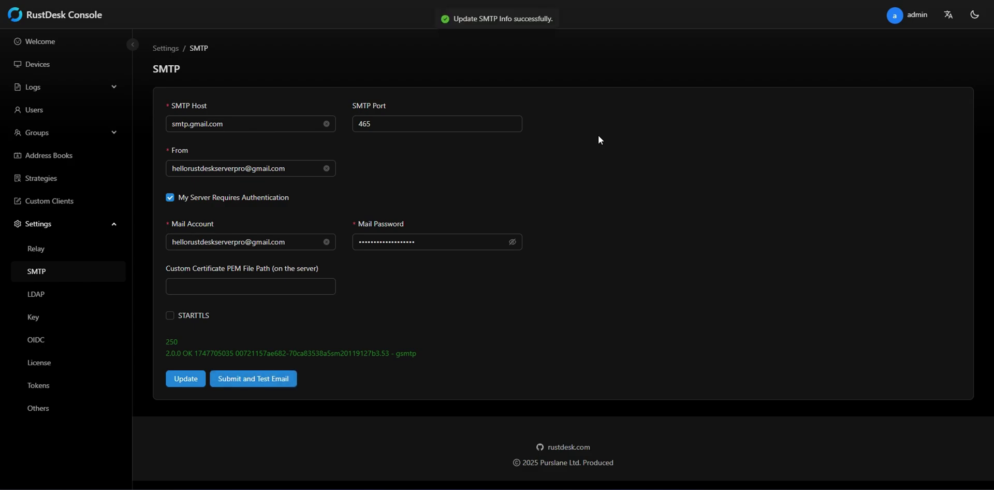